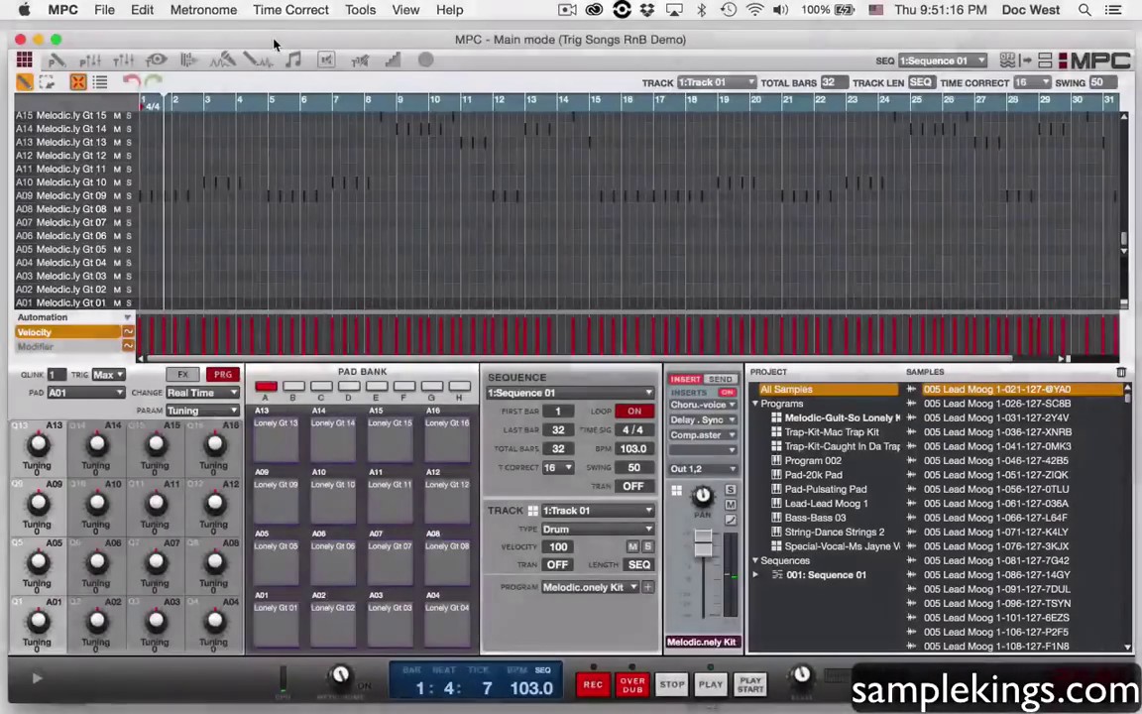
Stop Sequence 01 of the Trig Songs RnB Demo at bar 2, beat 4, tick 64
click(671, 685)
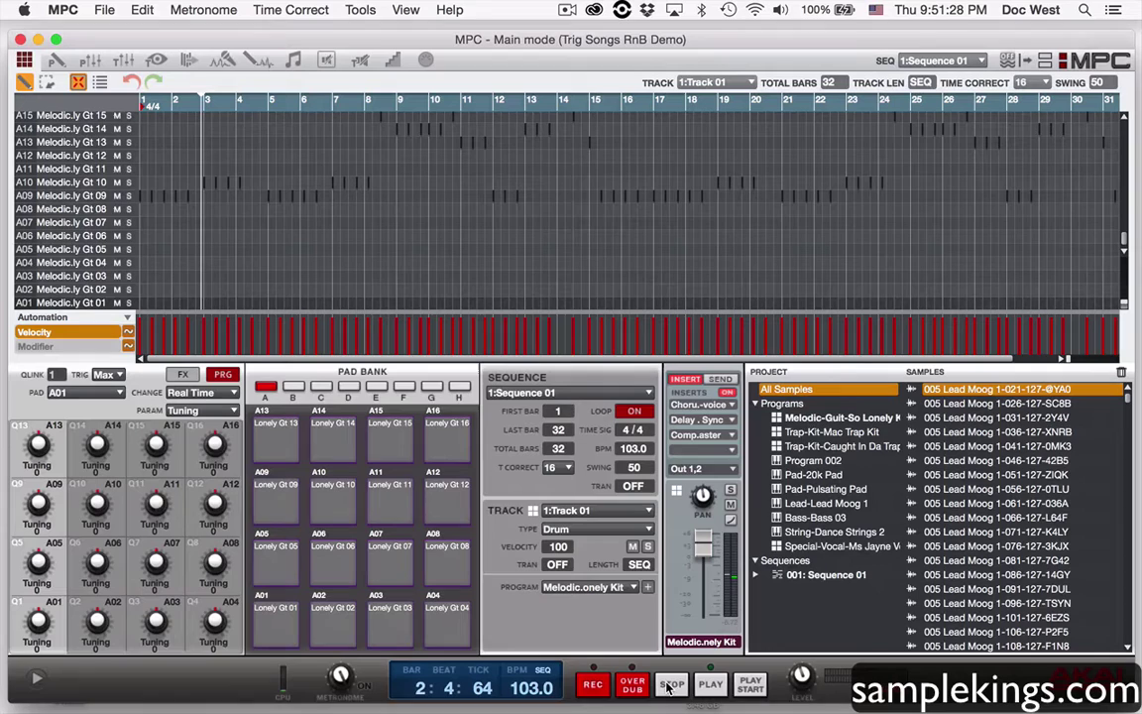
click(104, 11)
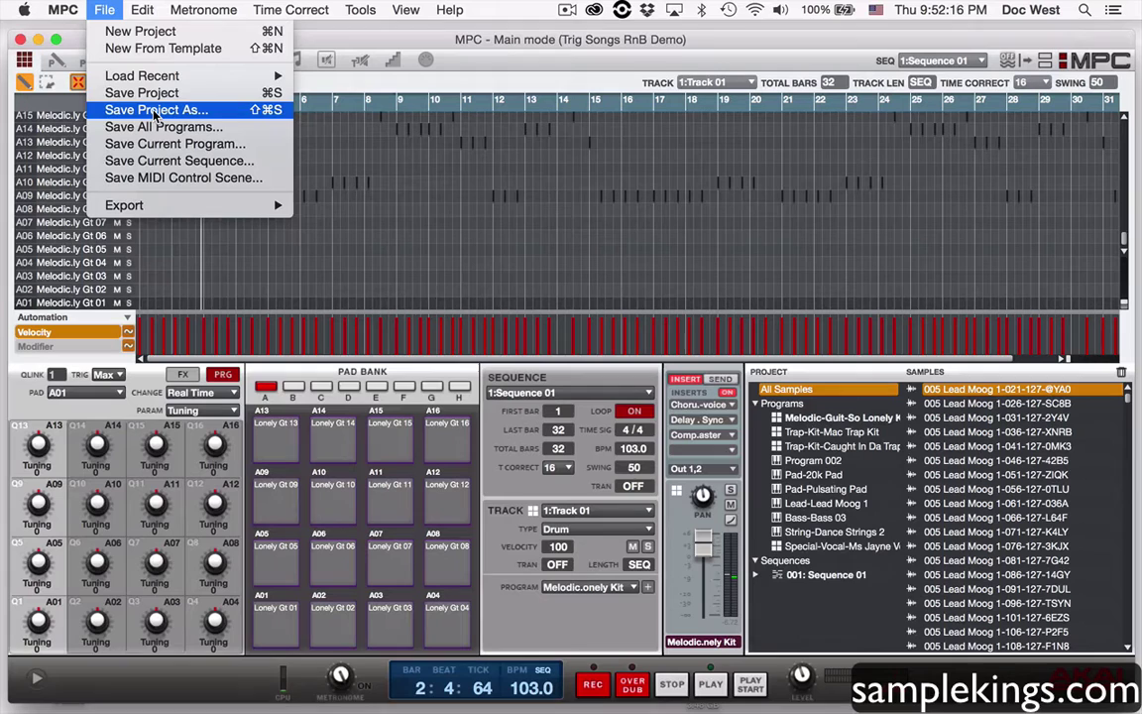
Start Save Project As and trim 'Trig ' so the file name reads 'Songs RnB Demo.xpj'
click(156, 111)
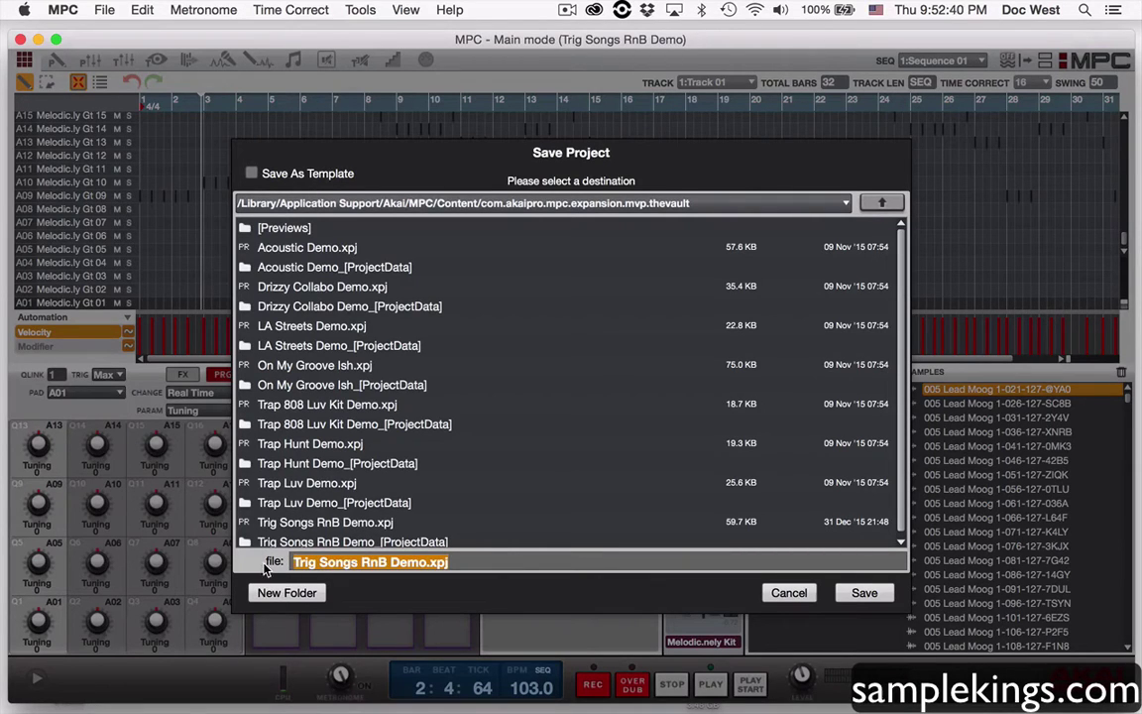
click(319, 561)
key(BackSpace)
key(BackSpace)
key(BackSpace)
key(BackSpace)
key(BackSpace)
key(BackSpace)
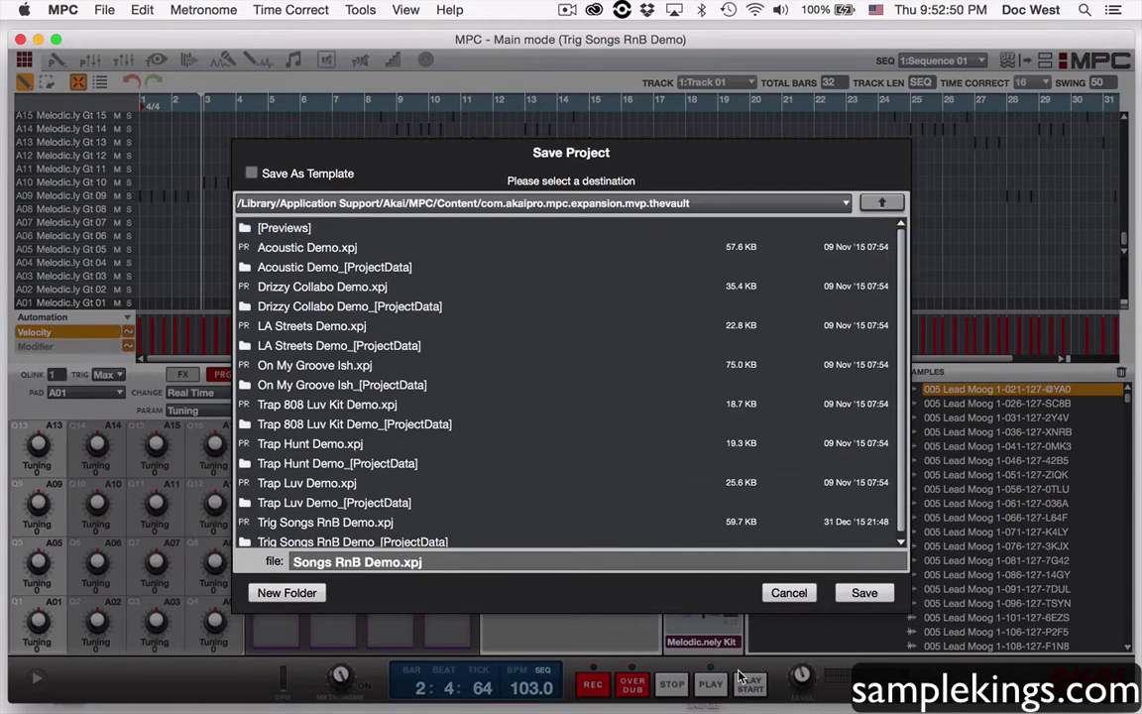
Cancel the save, retry Save Project As with the name trimmed, then cancel again without saving
click(789, 592)
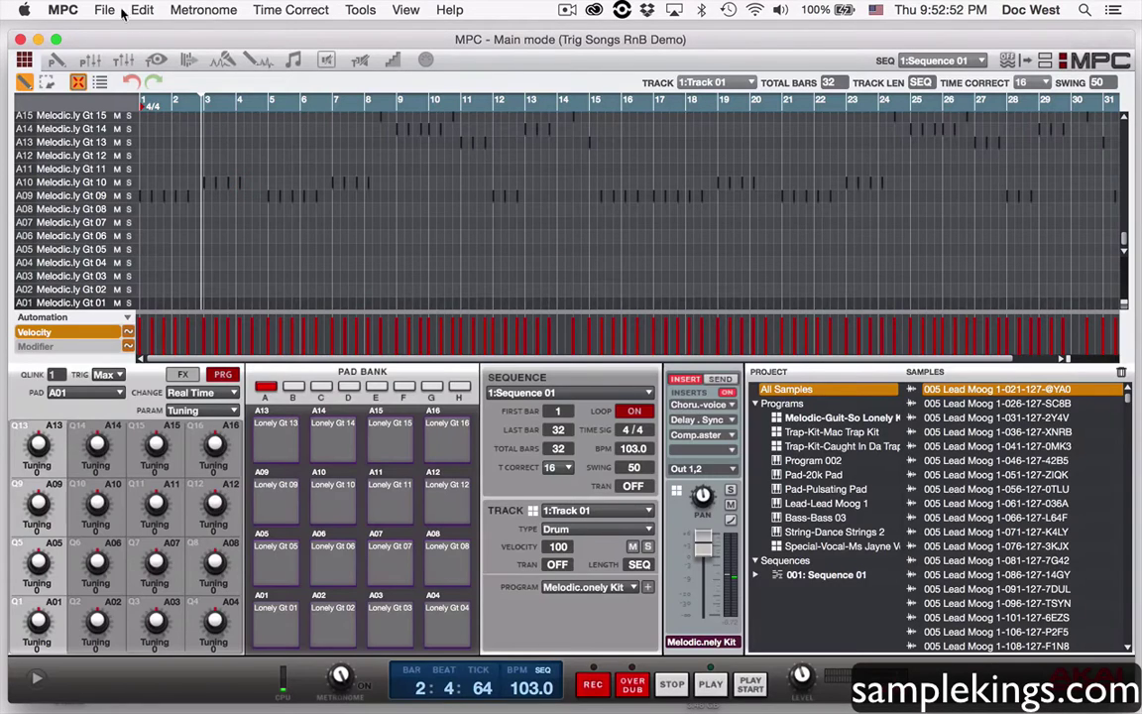
click(99, 9)
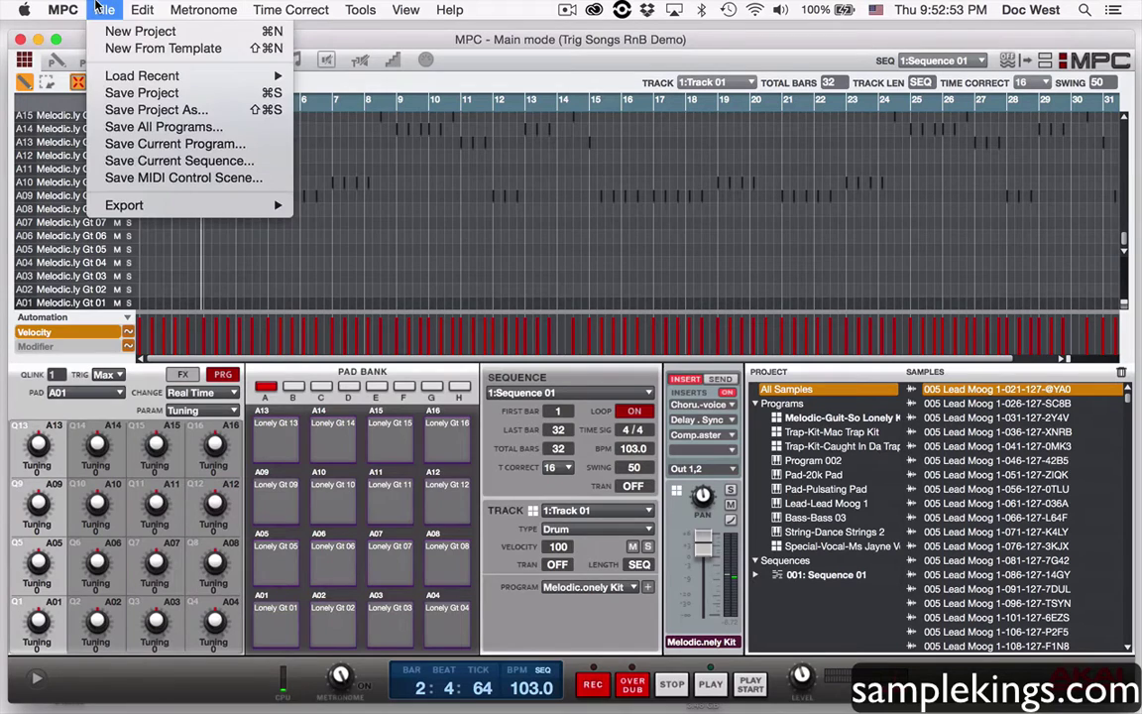
click(119, 110)
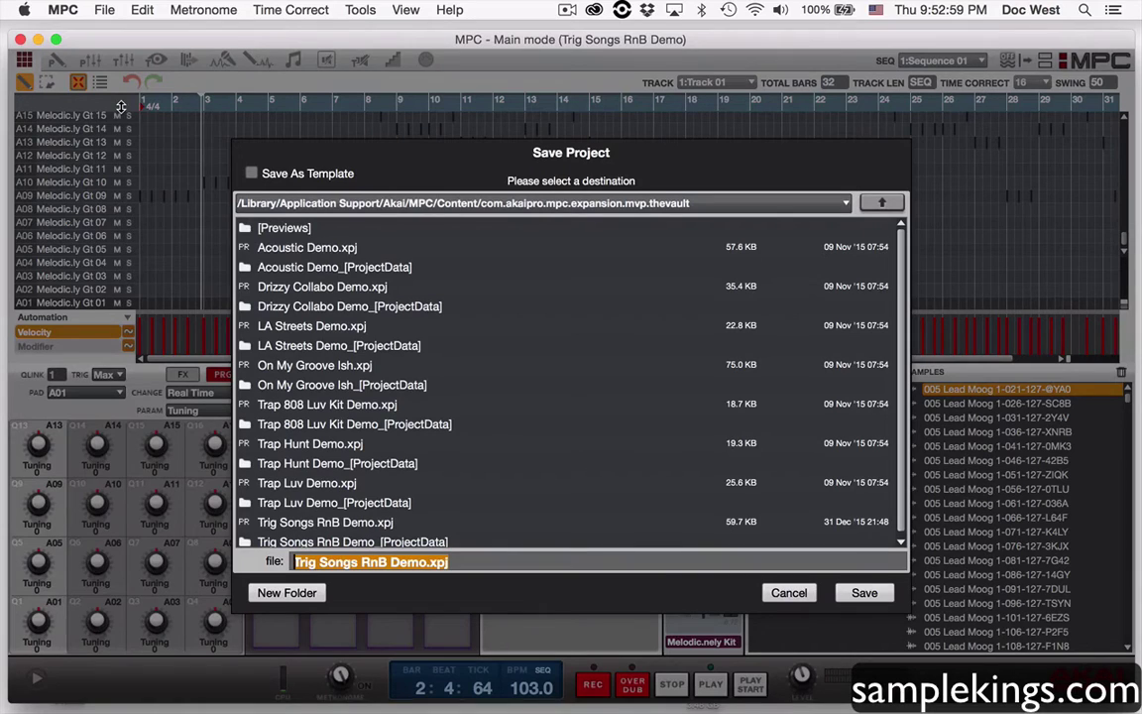
click(322, 564)
key(Left)
key(BackSpace)
key(BackSpace)
key(BackSpace)
key(BackSpace)
key(BackSpace)
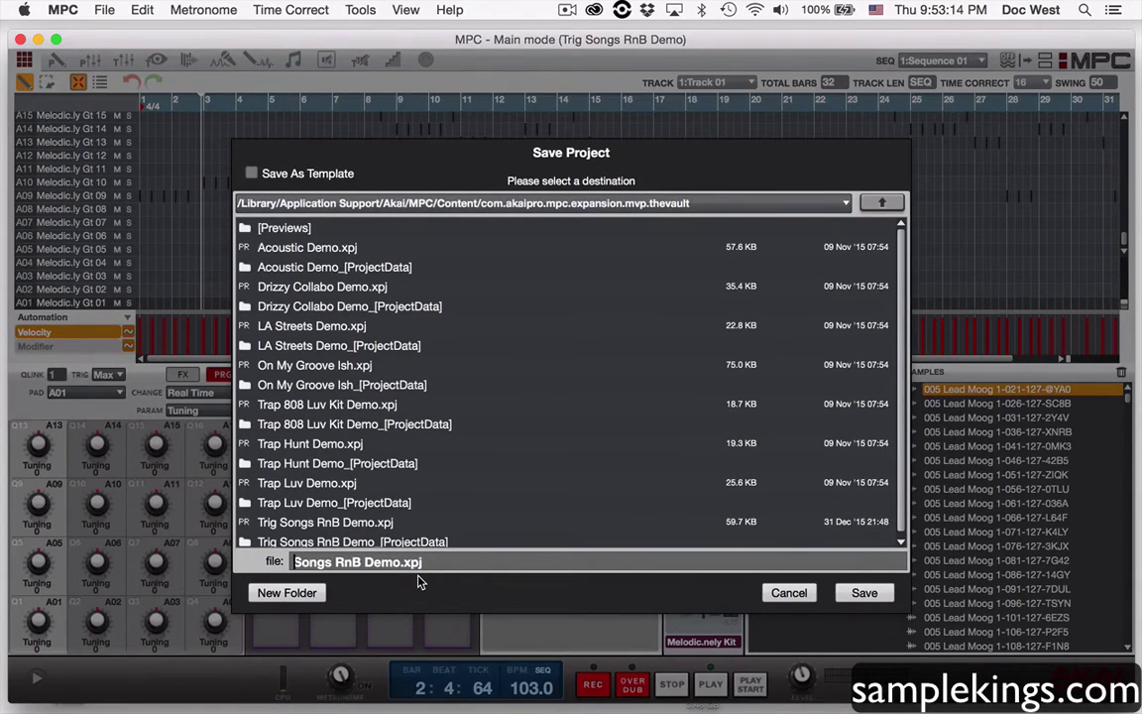
click(793, 600)
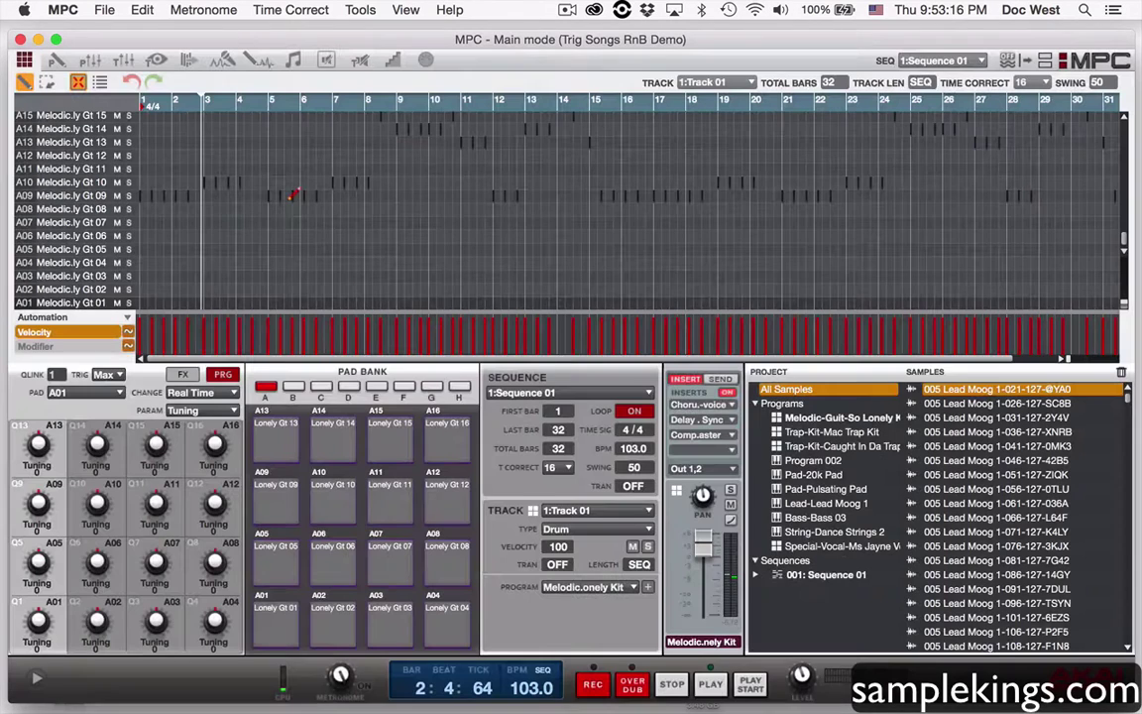
Select the Melodic guitar program to list its Lonely Gt samples, then bring back the File menu
click(112, 9)
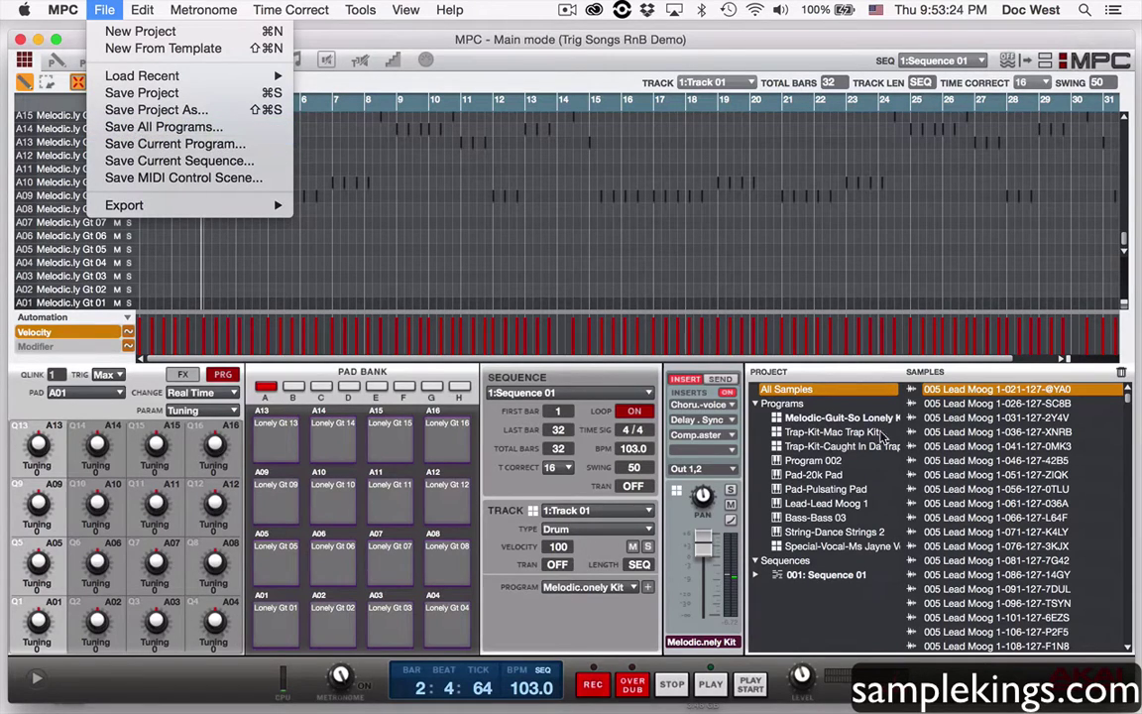
click(833, 420)
click(833, 421)
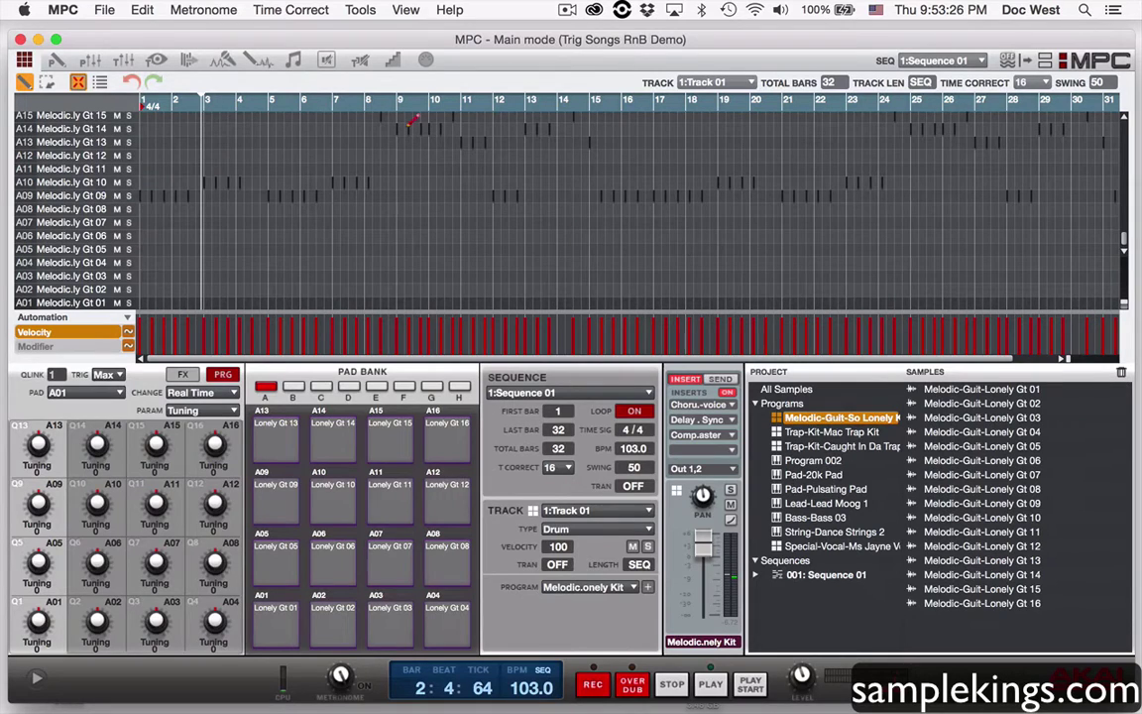
click(104, 9)
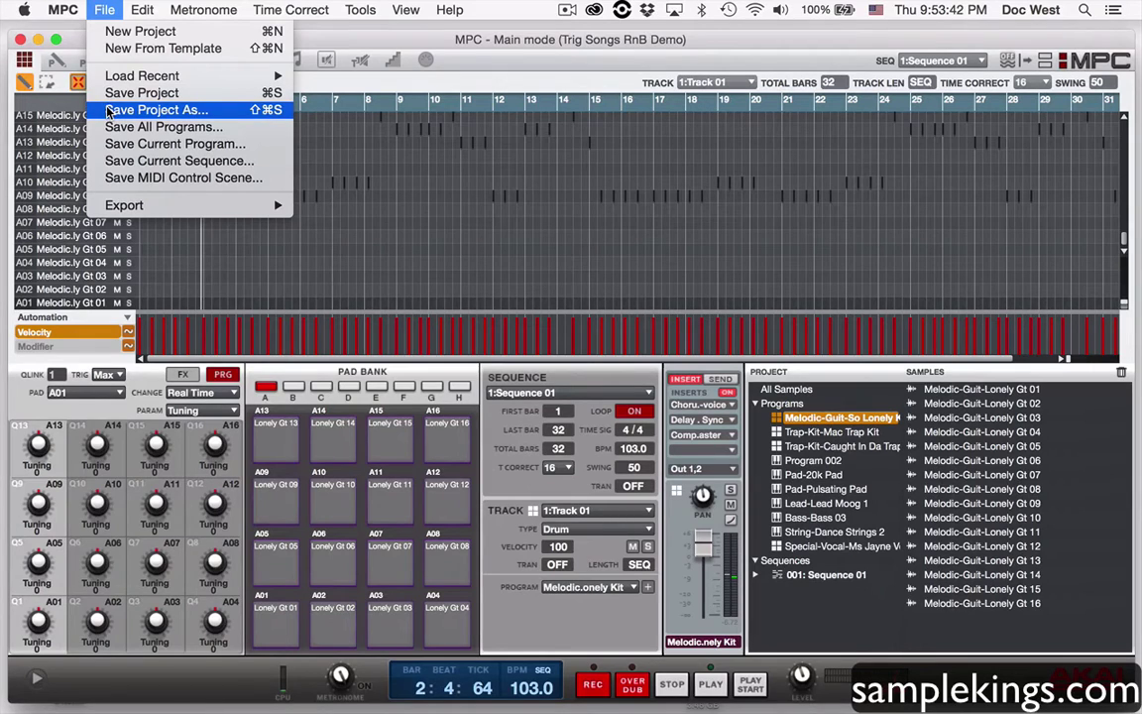
Start Save Project As and shorten the file name to 'Songs RnB Demo.xpj'
click(149, 110)
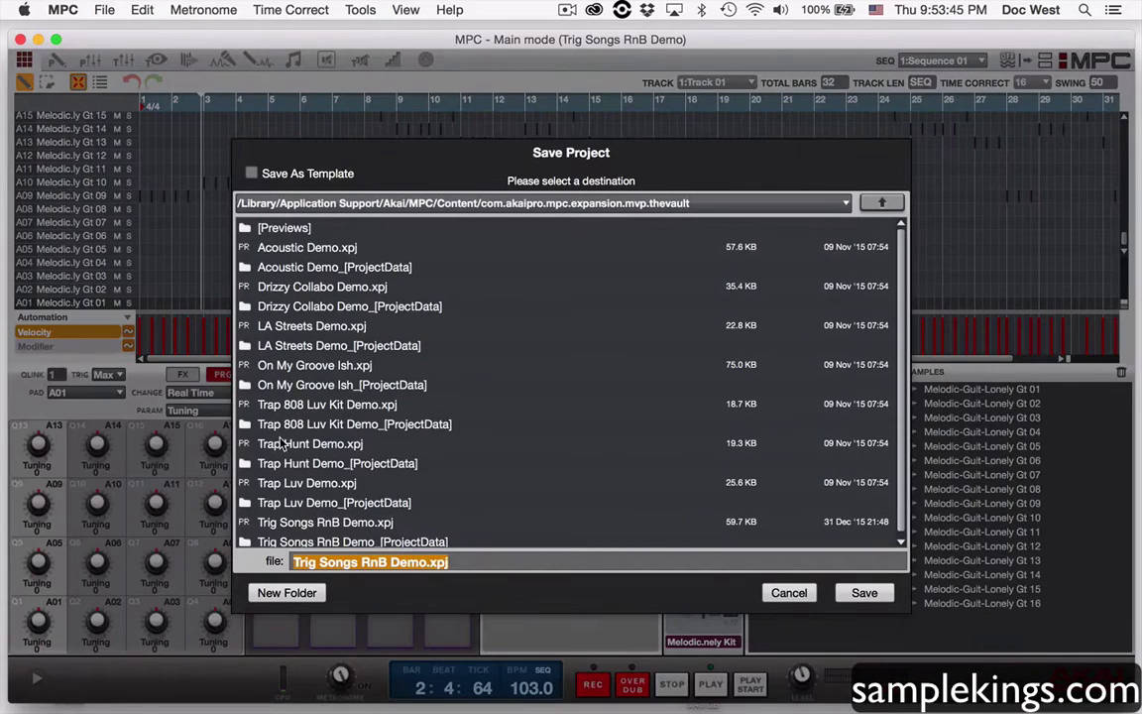
click(322, 562)
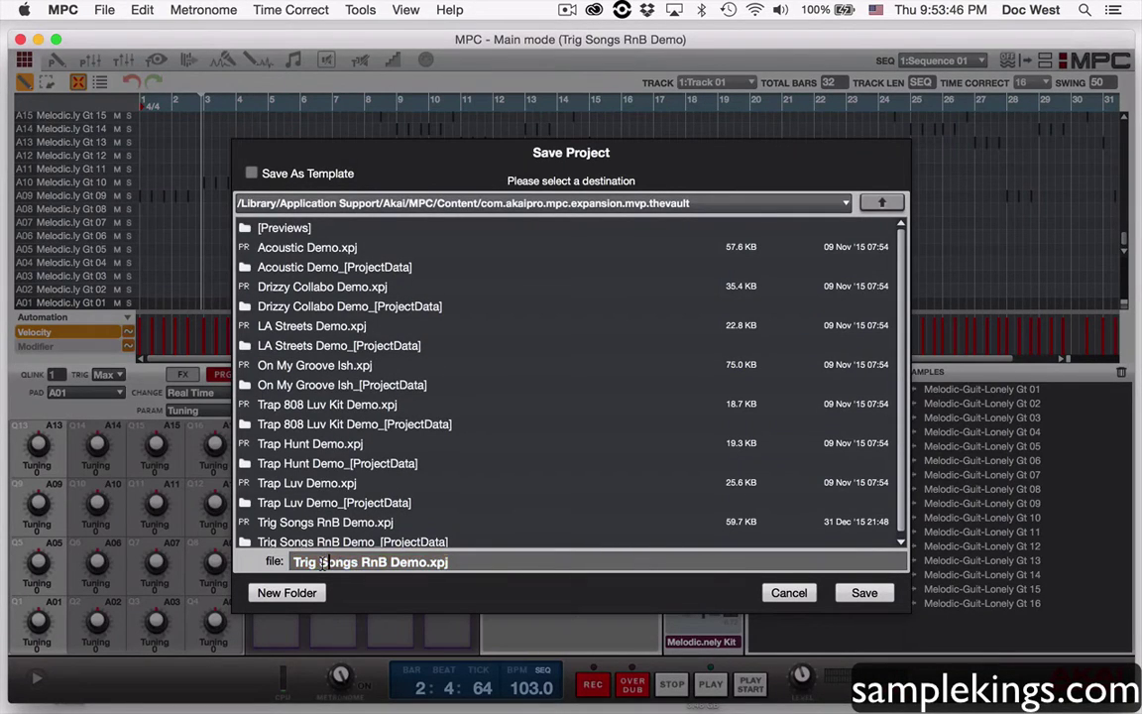
key(BackSpace)
key(BackSpace)
key(BackSpace)
key(BackSpace)
key(BackSpace)
key(BackSpace)
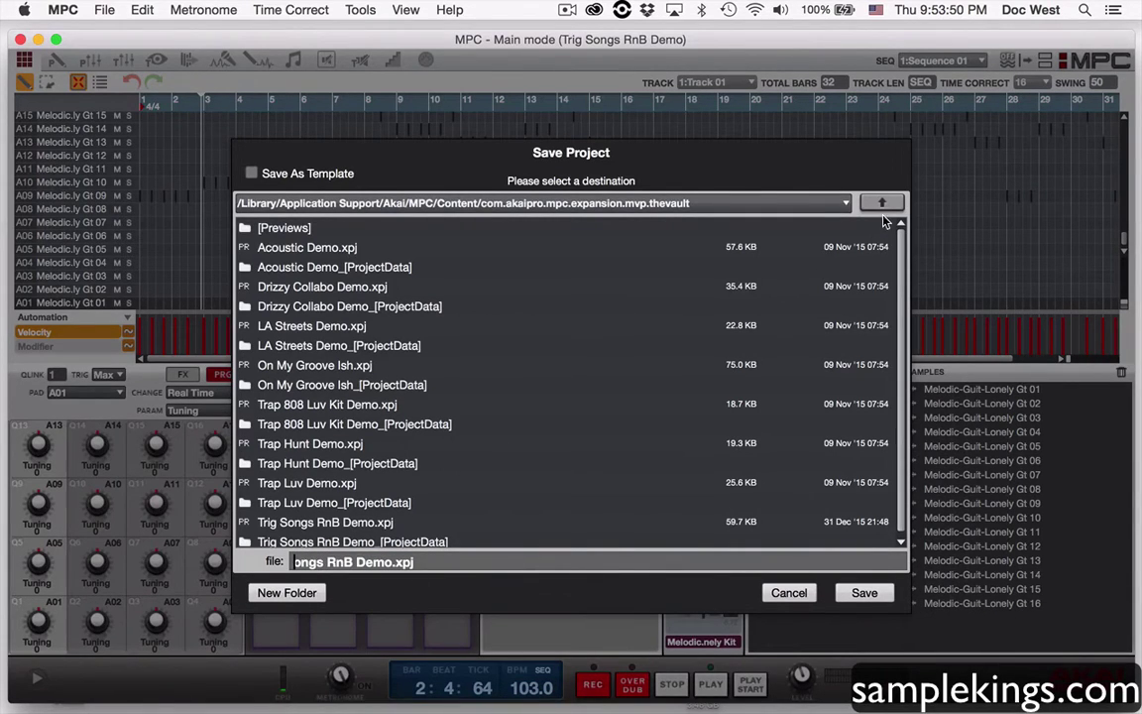
Move the save location up from thevault to the drive's top-level folder '/'
click(882, 204)
click(890, 204)
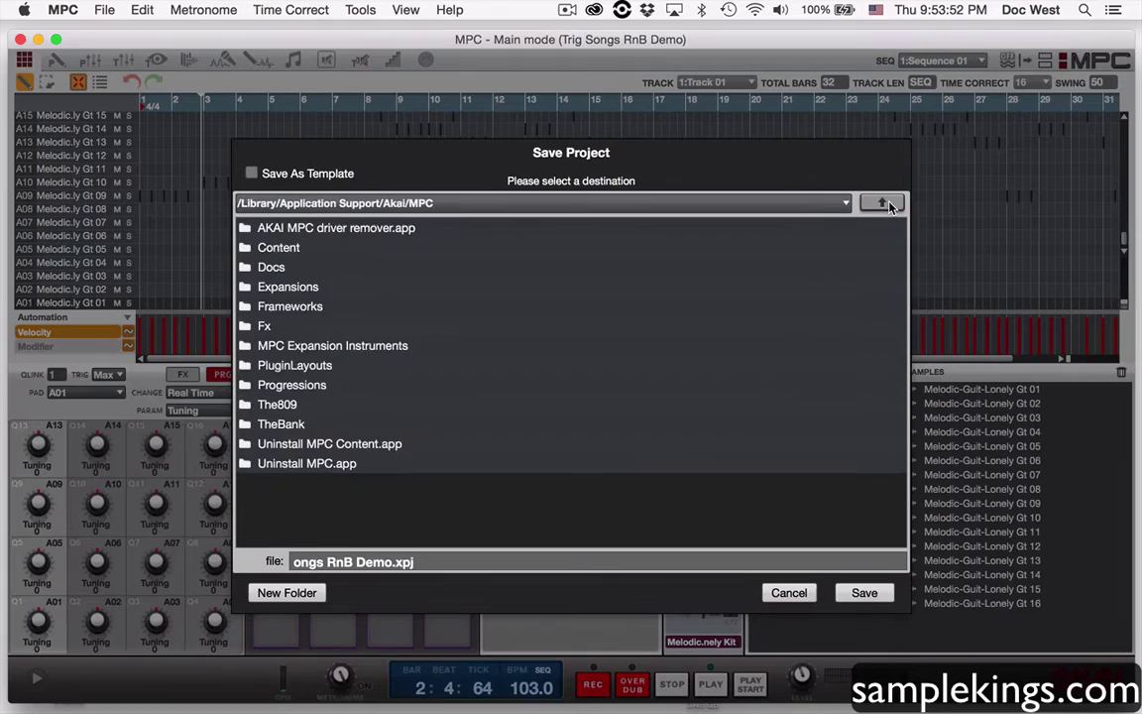
click(889, 205)
click(890, 204)
click(889, 205)
click(890, 204)
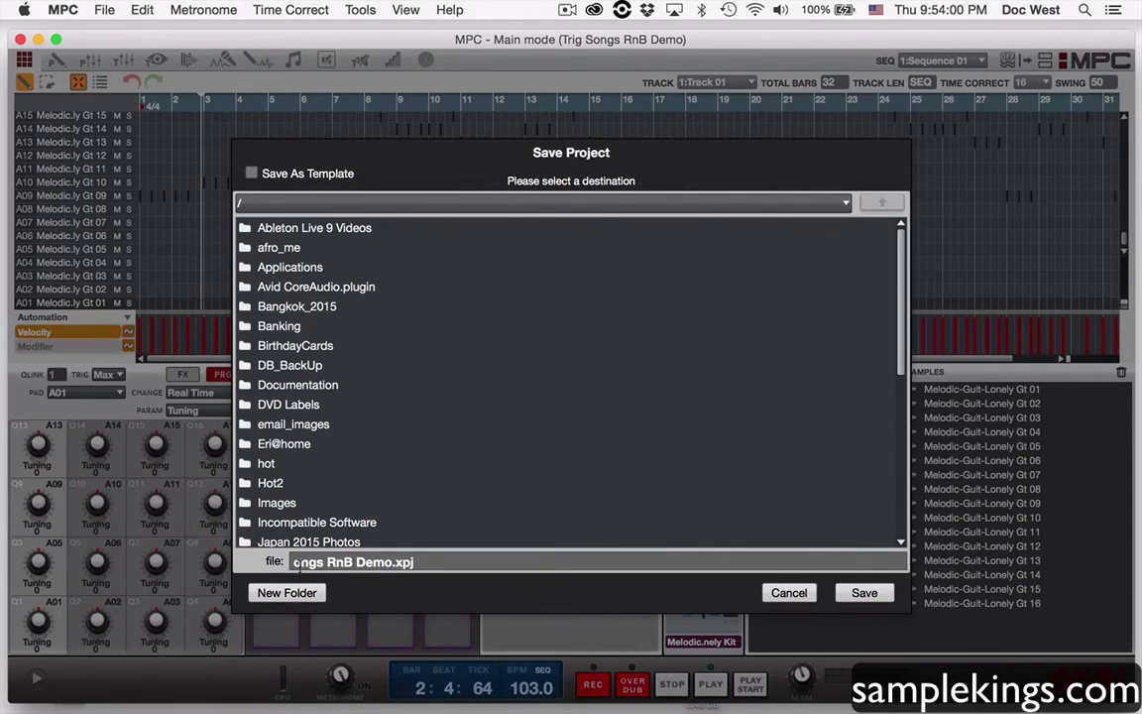
text(S)
Create a new top-level folder 'AKAI Touch Songs', open AKAI MPC Touch Songs and save Songs RnB Demo there
click(297, 596)
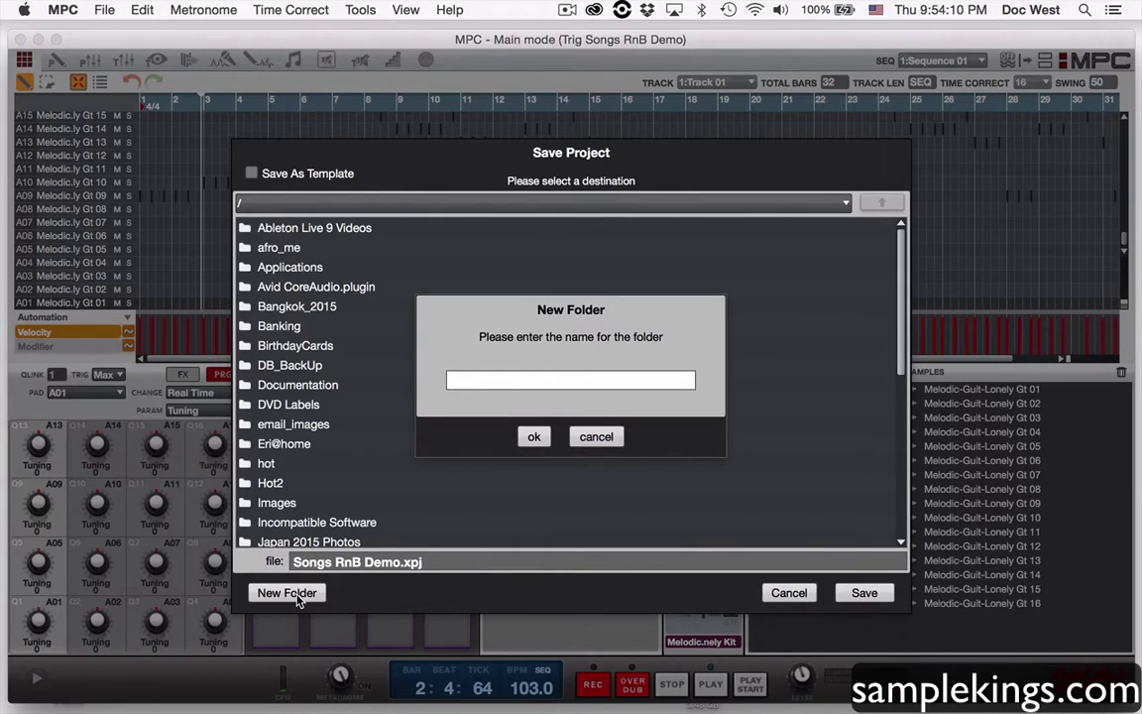
text(AKAI )
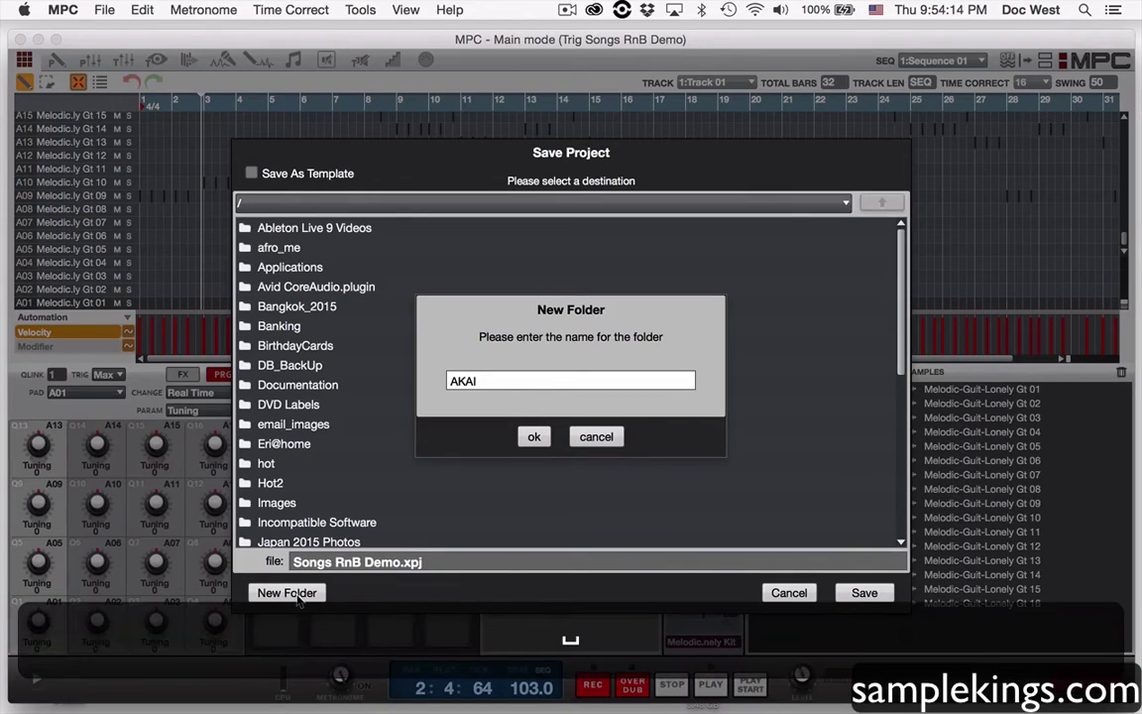
text(Touch Songs)
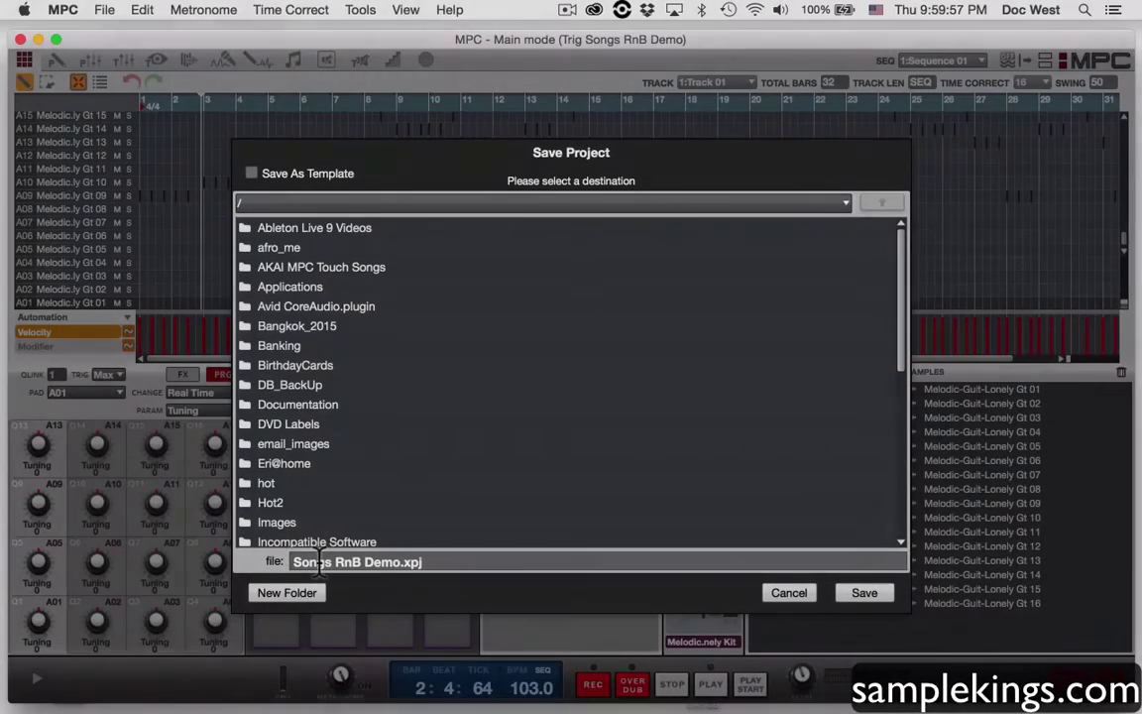
click(304, 269)
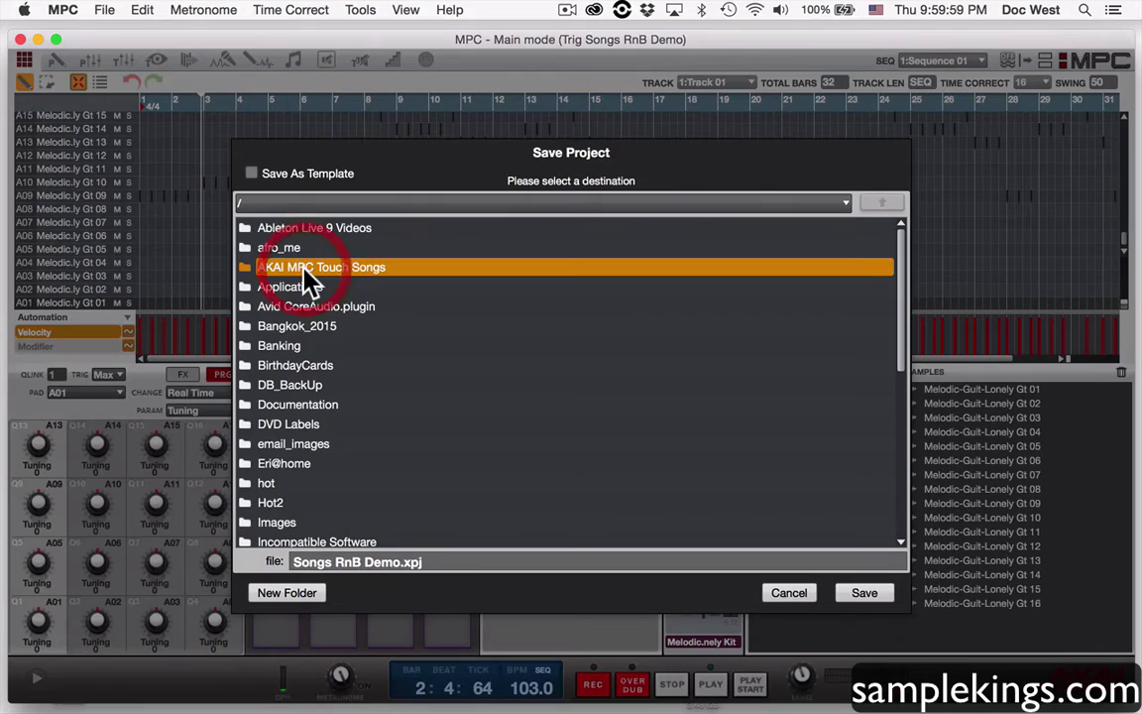
double_click(264, 269)
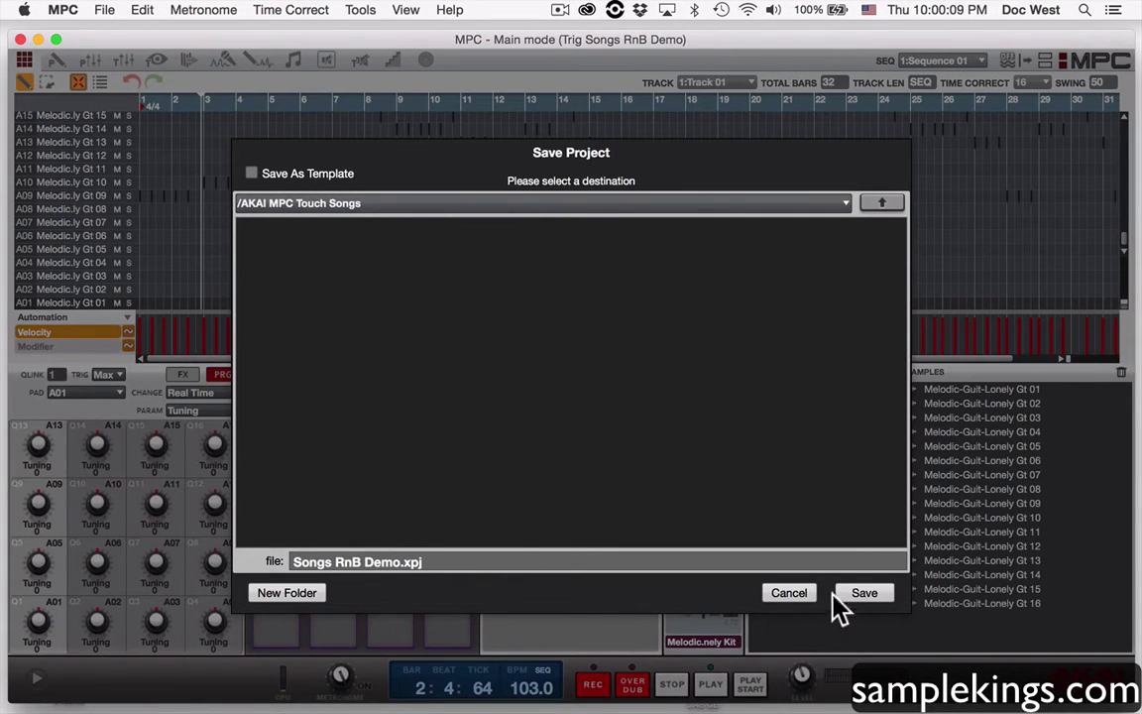
click(861, 596)
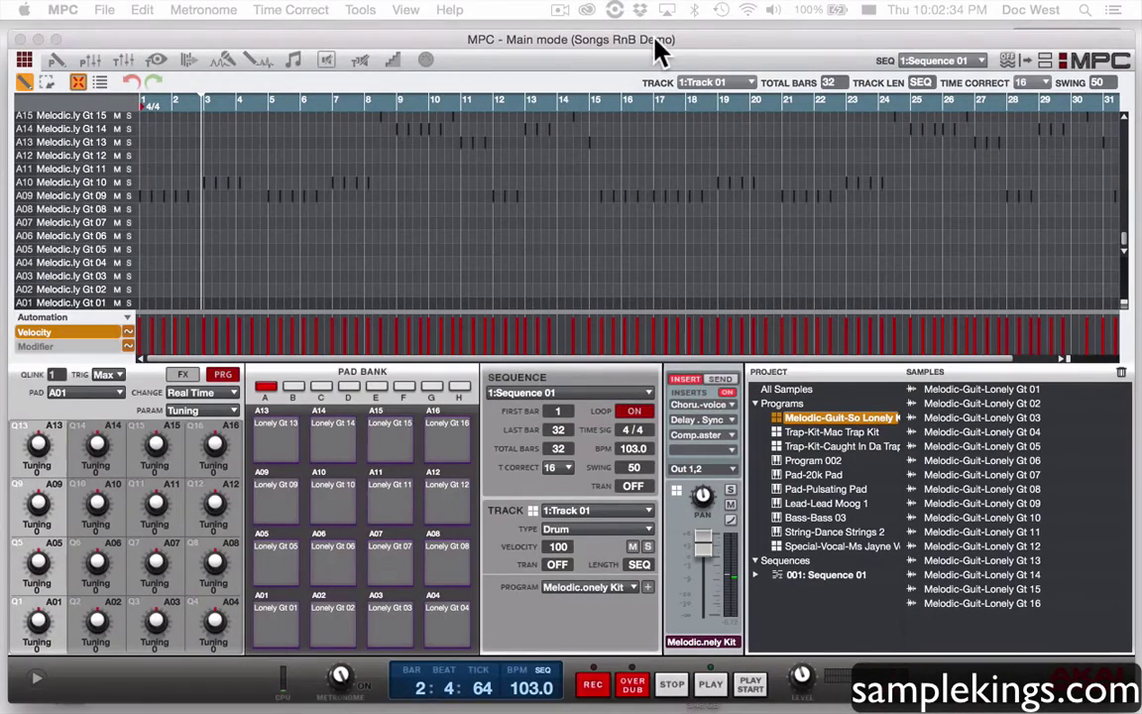
Open Macintosh HD in Finder and show AKAI MPC Touch Songs in List view
drag(657, 43, 636, 77)
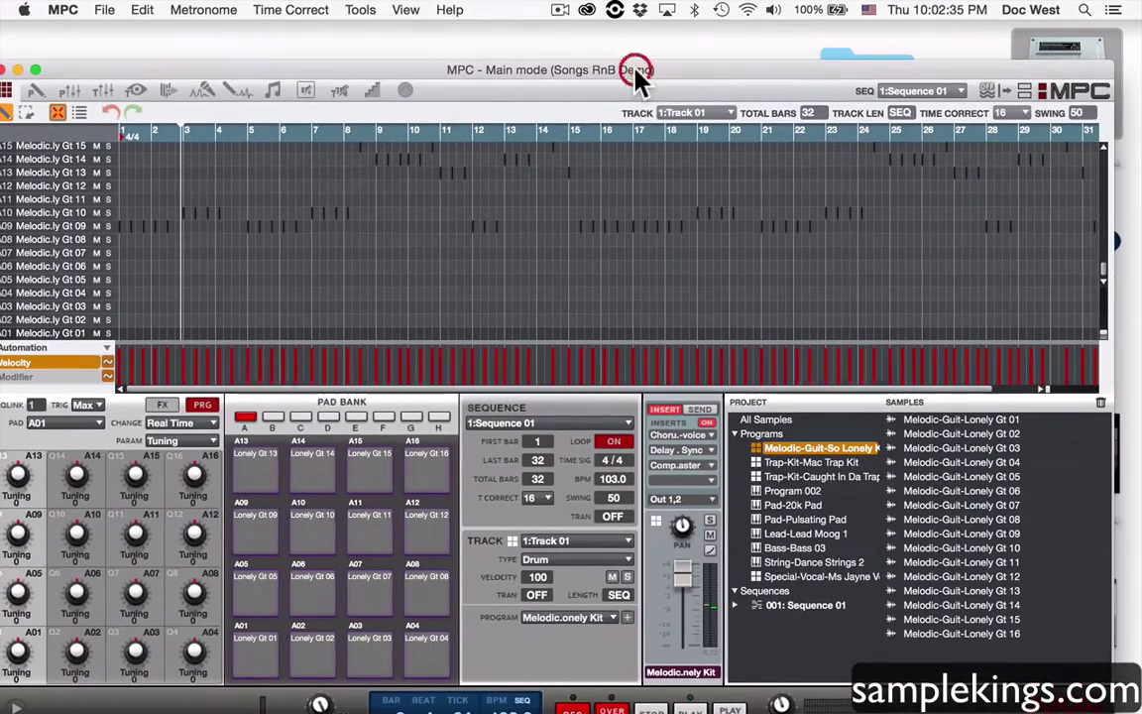
double_click(1049, 47)
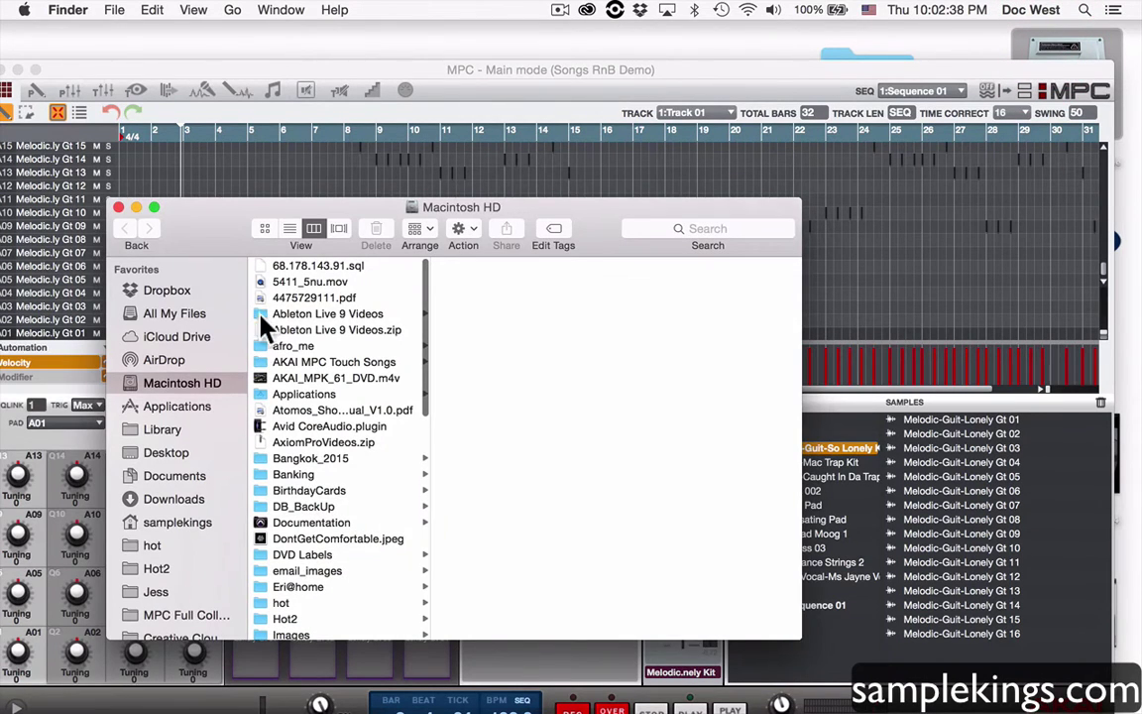
click(266, 362)
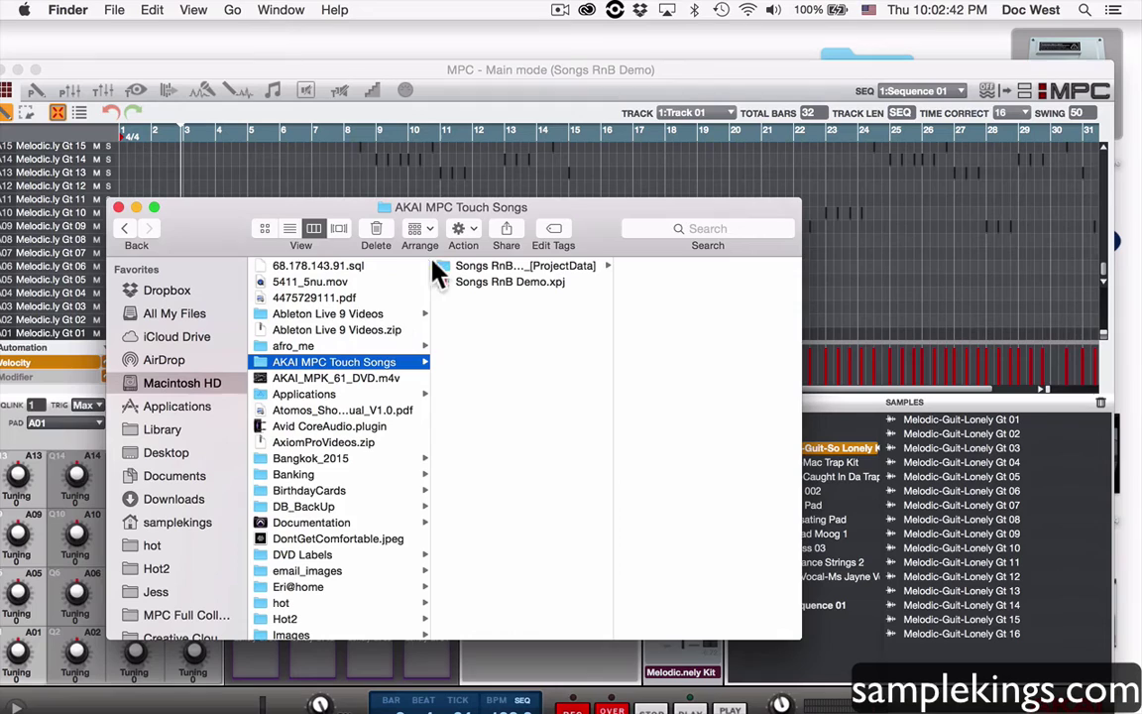
click(288, 229)
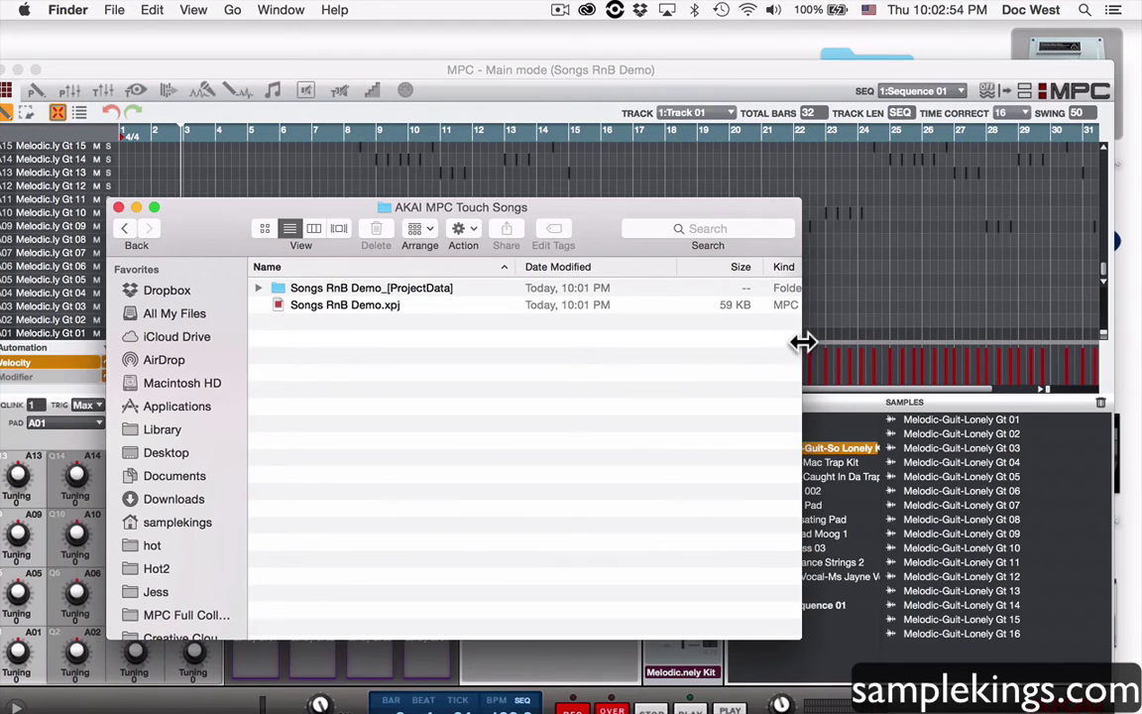
Widen the Finder window to reveal the Kind column and expand Songs RnB Demo_[ProjectData]
drag(802, 339, 995, 339)
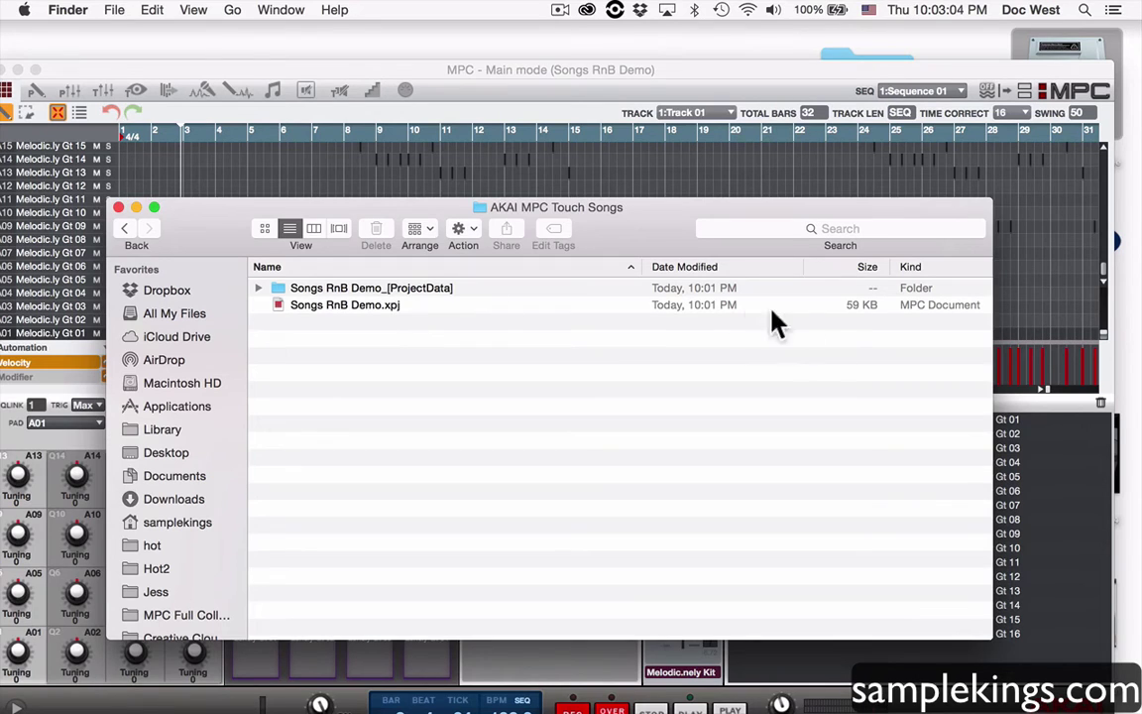
click(257, 287)
scroll(345, 433, down, 3)
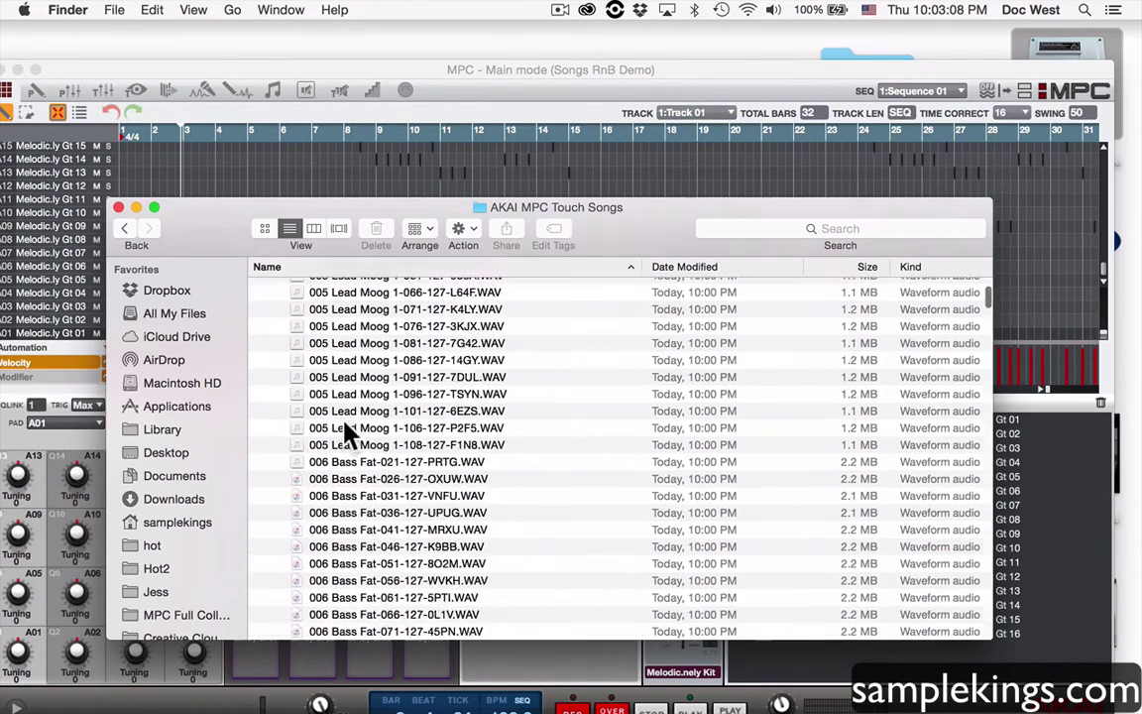
scroll(344, 427, down, 15)
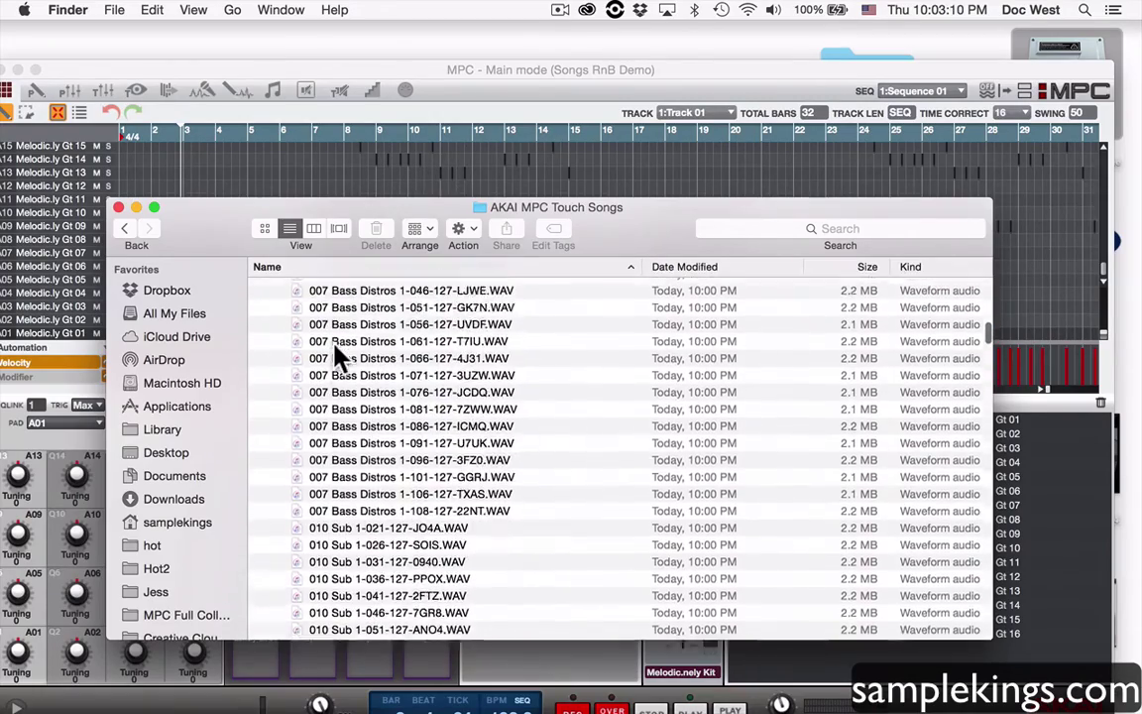
Scroll through the saved 1.sxq file, WAV samples and .xpm programs in the project data folder
scroll(337, 359, down, 20)
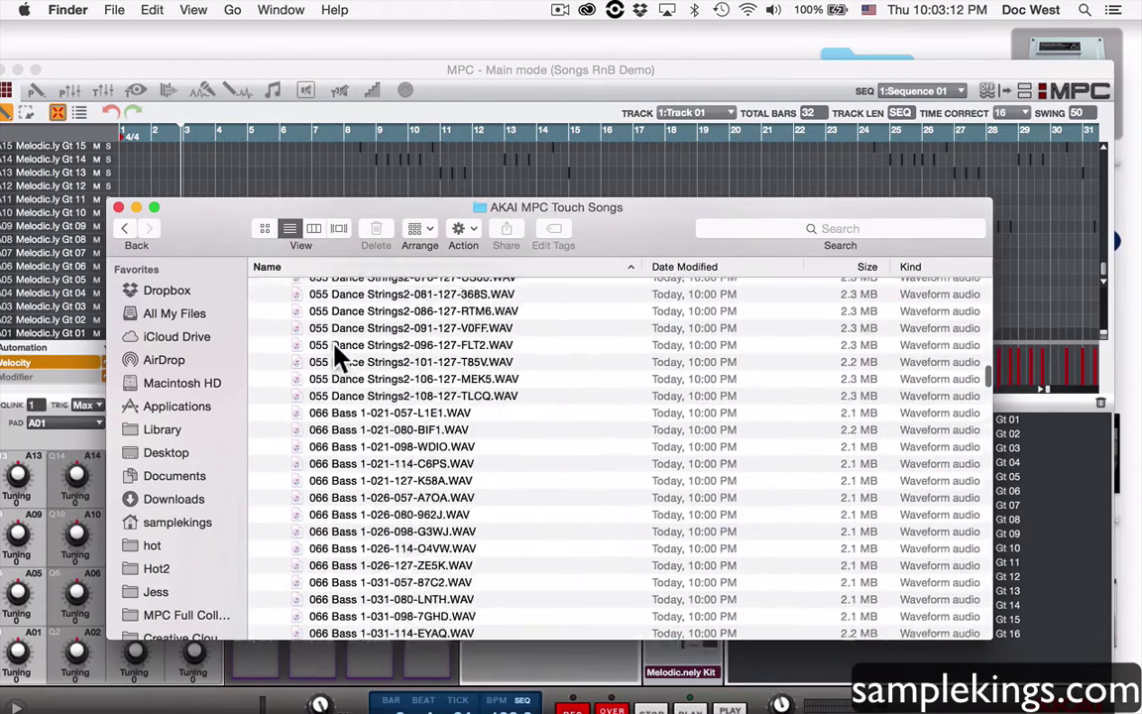
scroll(337, 357, down, 20)
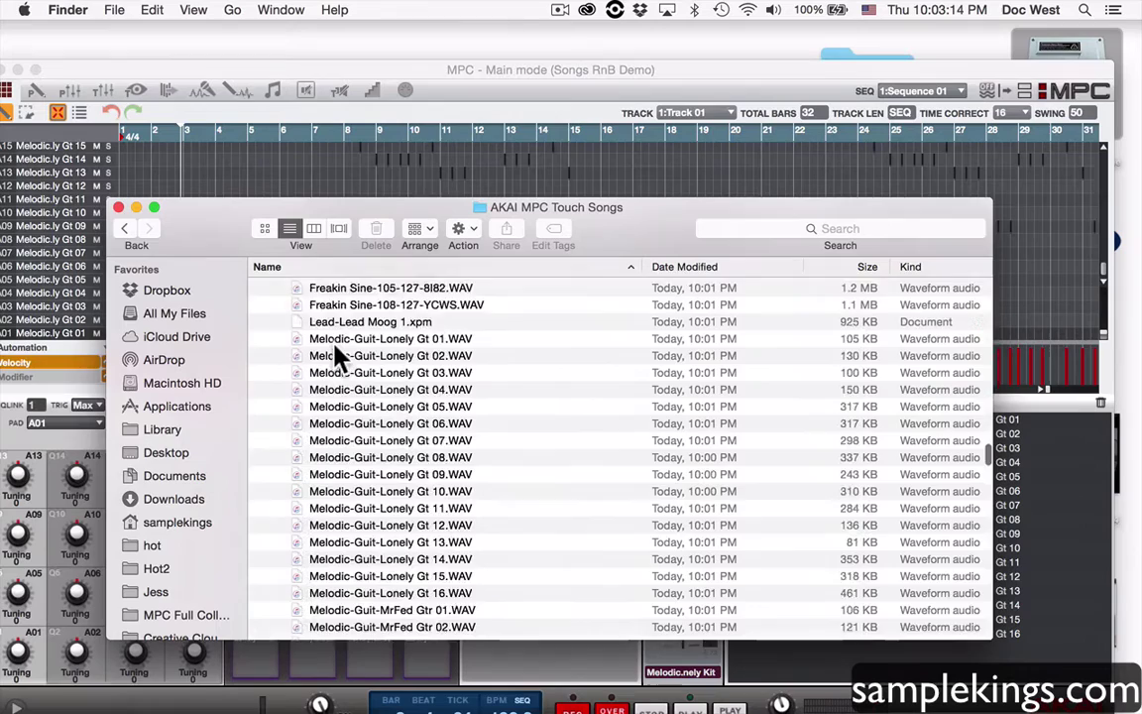
scroll(337, 359, up, 5)
scroll(337, 357, down, 4)
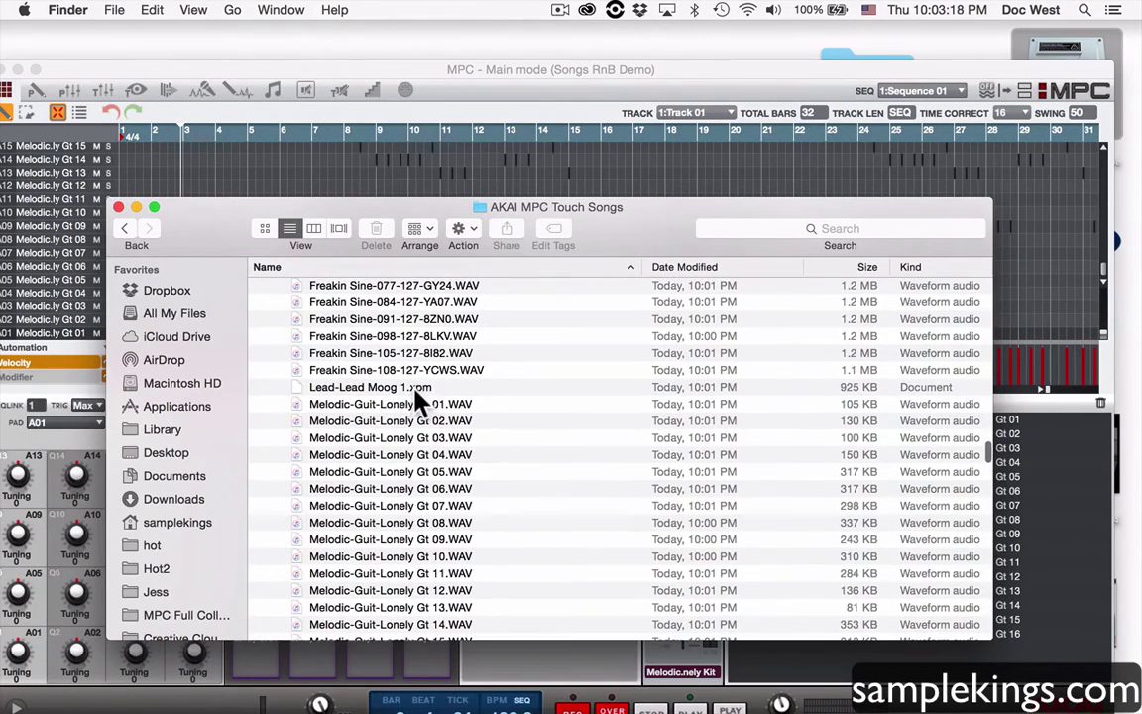
scroll(430, 402, down, 20)
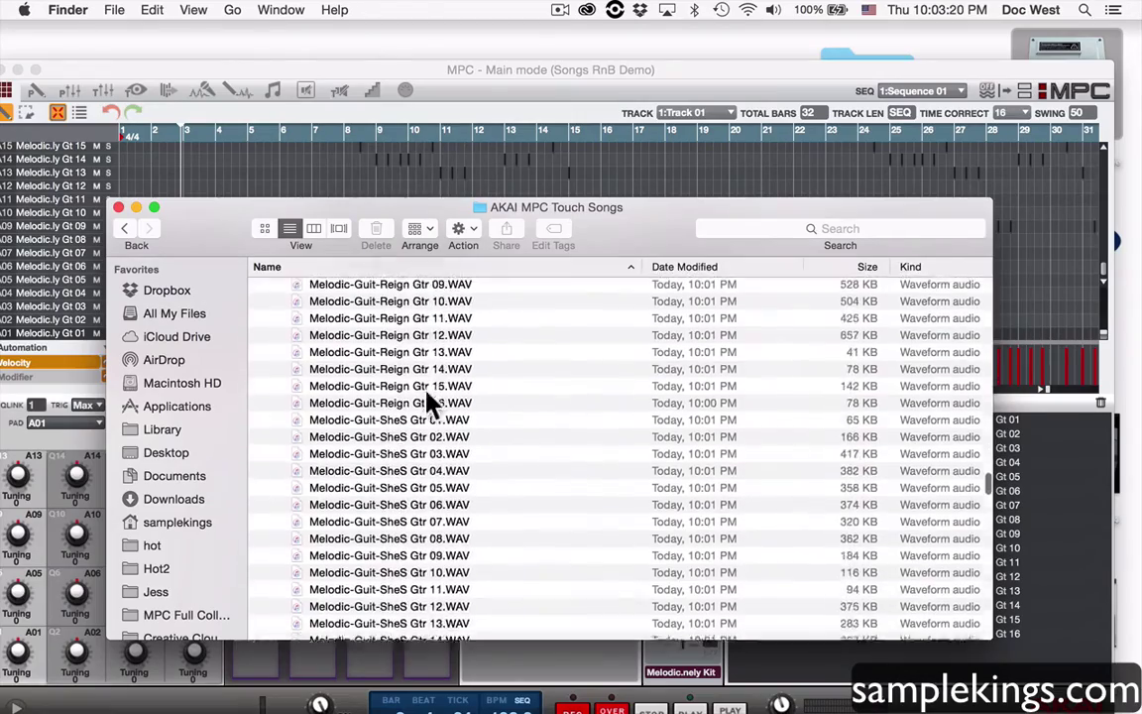
scroll(429, 401, up, 3)
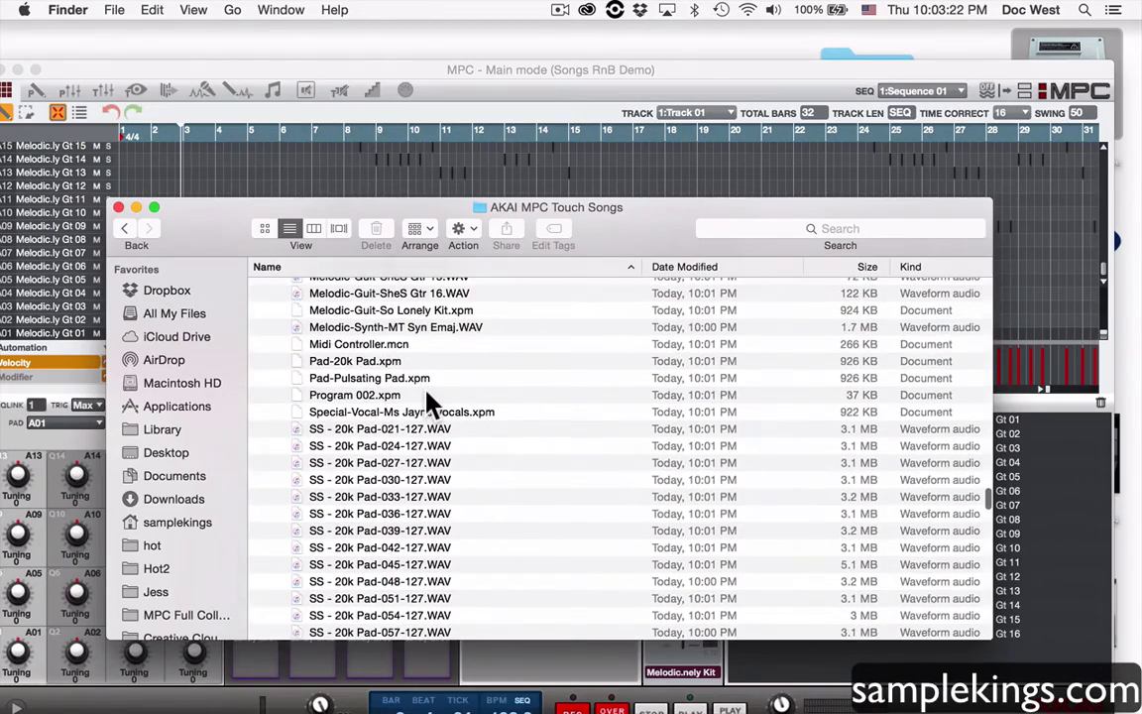
scroll(429, 401, down, 20)
scroll(429, 402, down, 20)
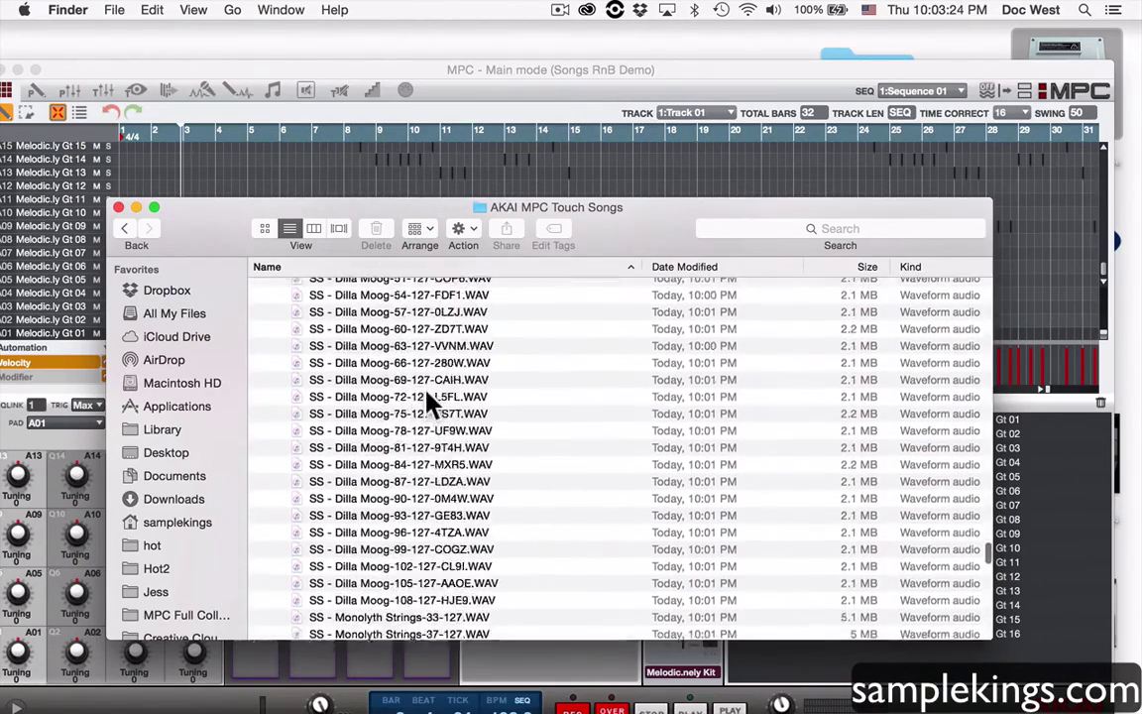
scroll(429, 402, down, 2)
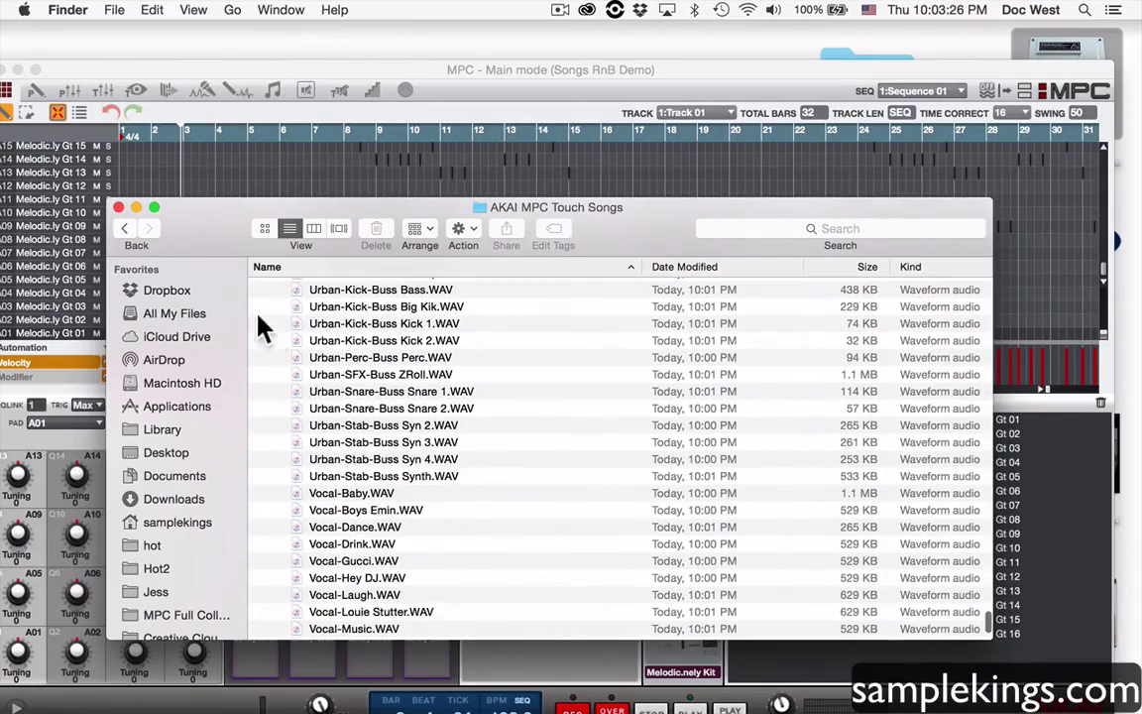
scroll(429, 408, down, 8)
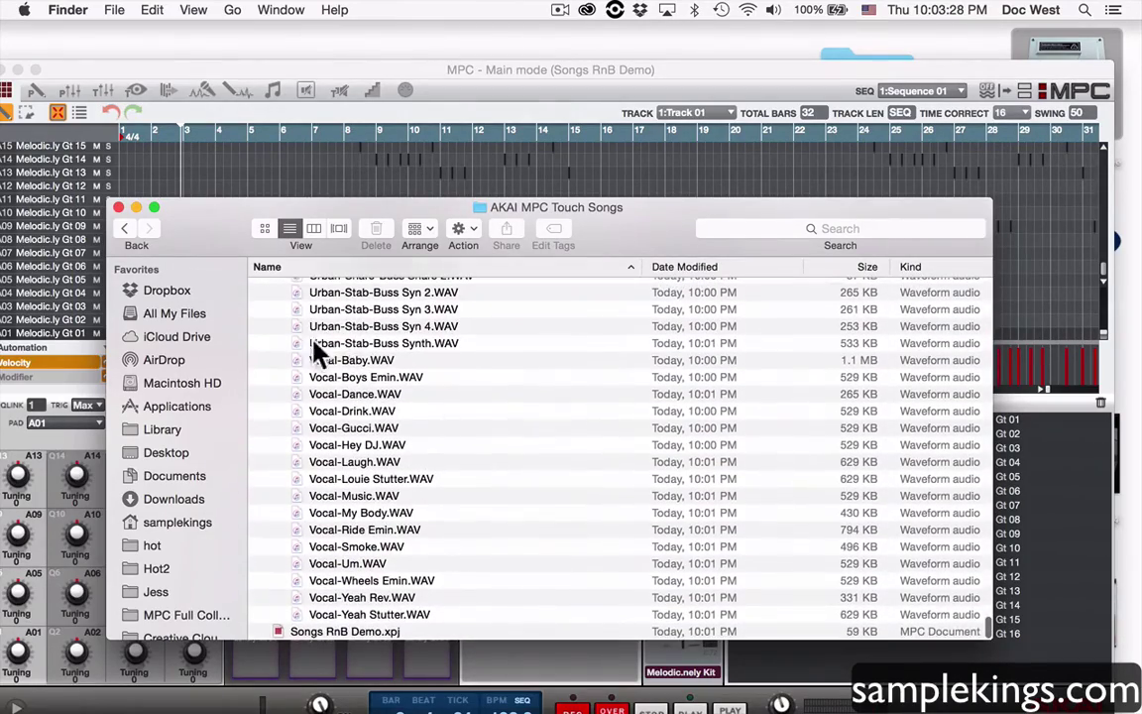
scroll(409, 423, up, 20)
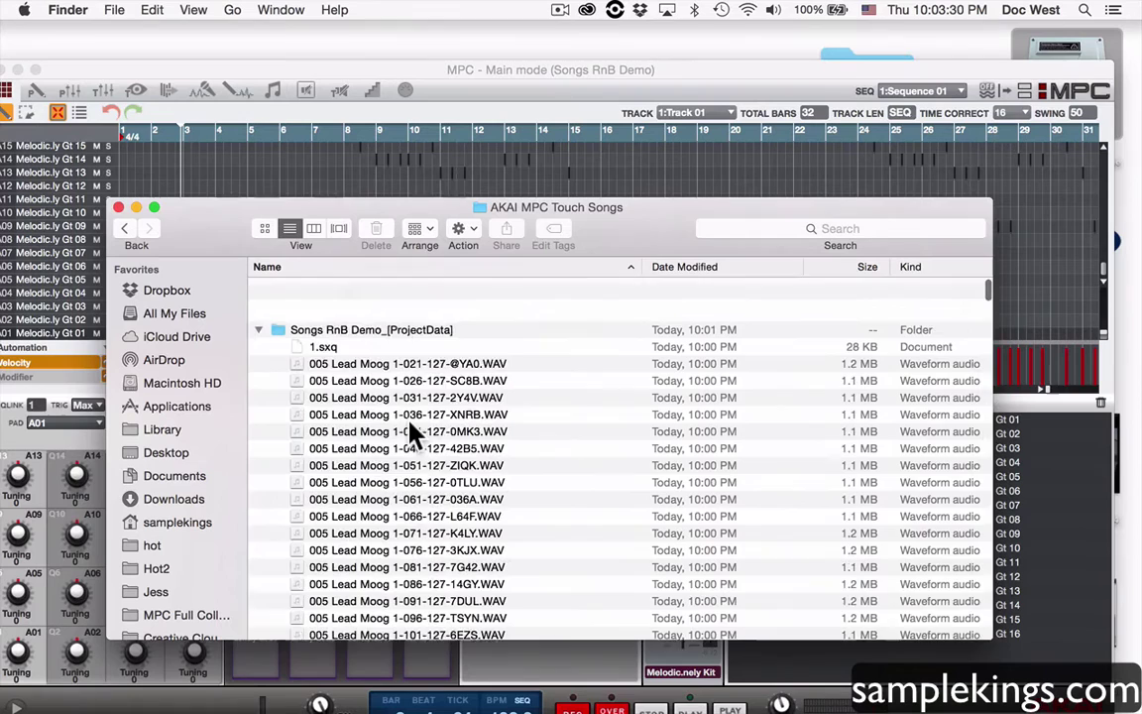
Fold up Songs RnB Demo_[ProjectData], leaving it beside the 59 KB Songs RnB Demo.xpj
click(260, 292)
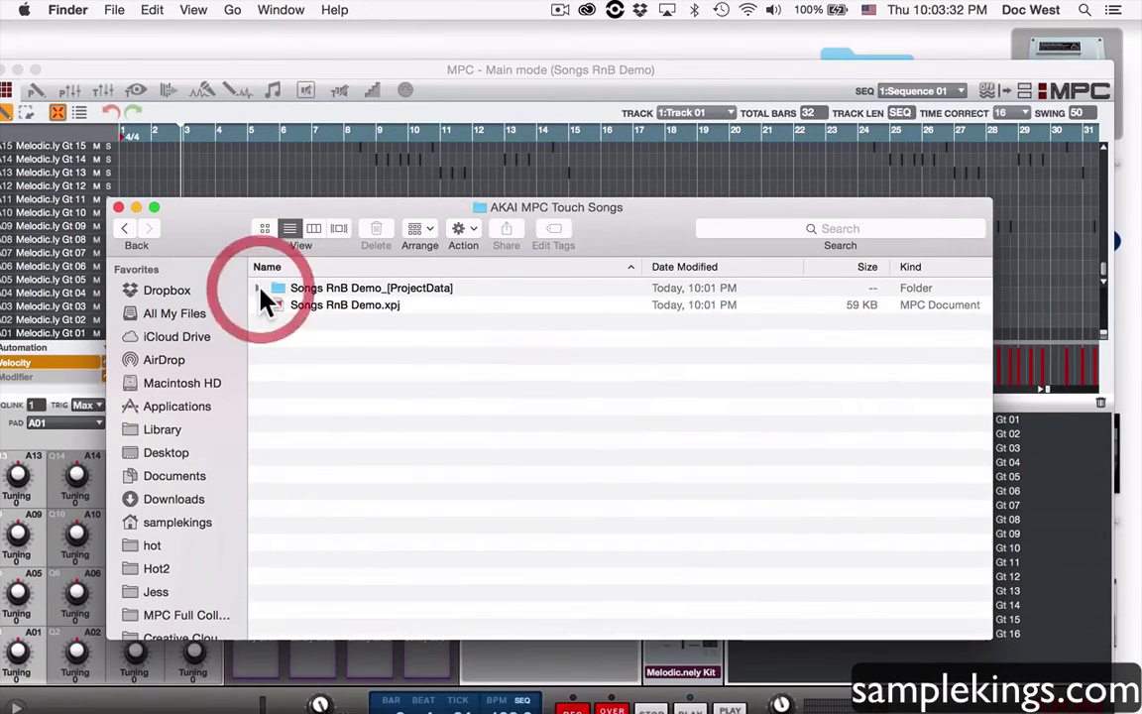